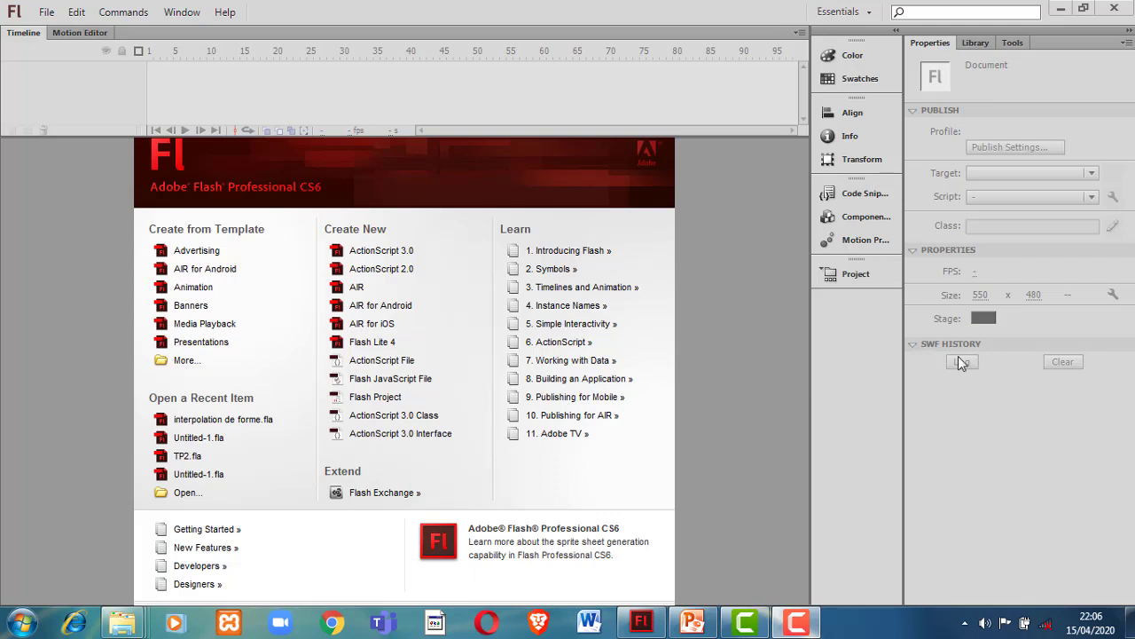
# - Create an ActionScript 3.0 document and draw a rectangle about 127 by 109 px near the stage's upper-left corner
pyautogui.click(432, 257)
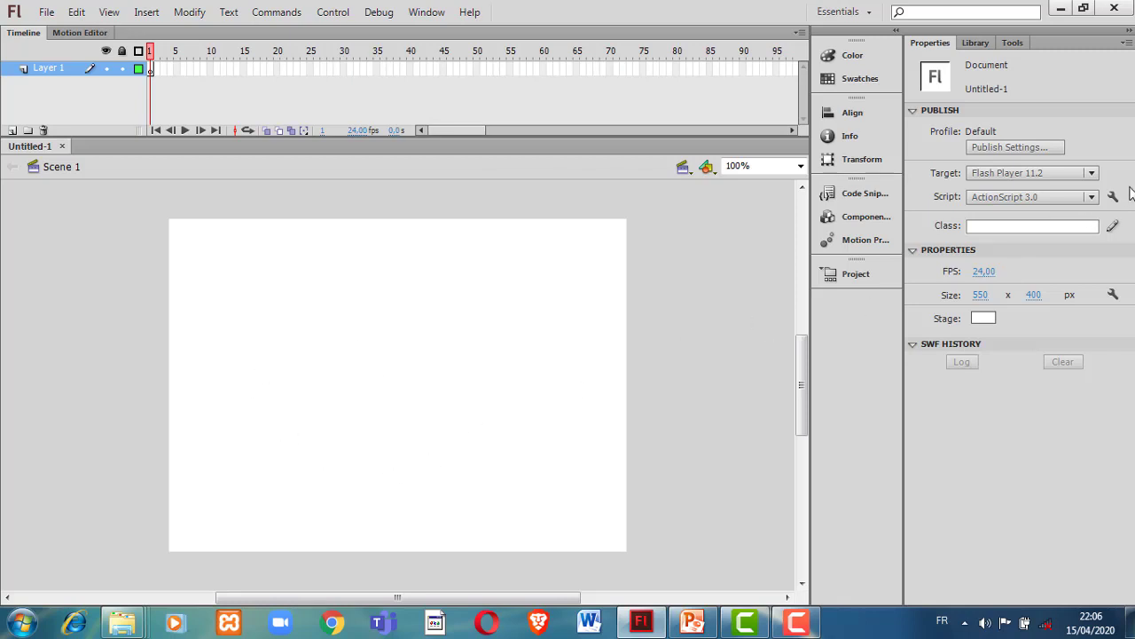
pyautogui.click(1014, 43)
pyautogui.click(1096, 66)
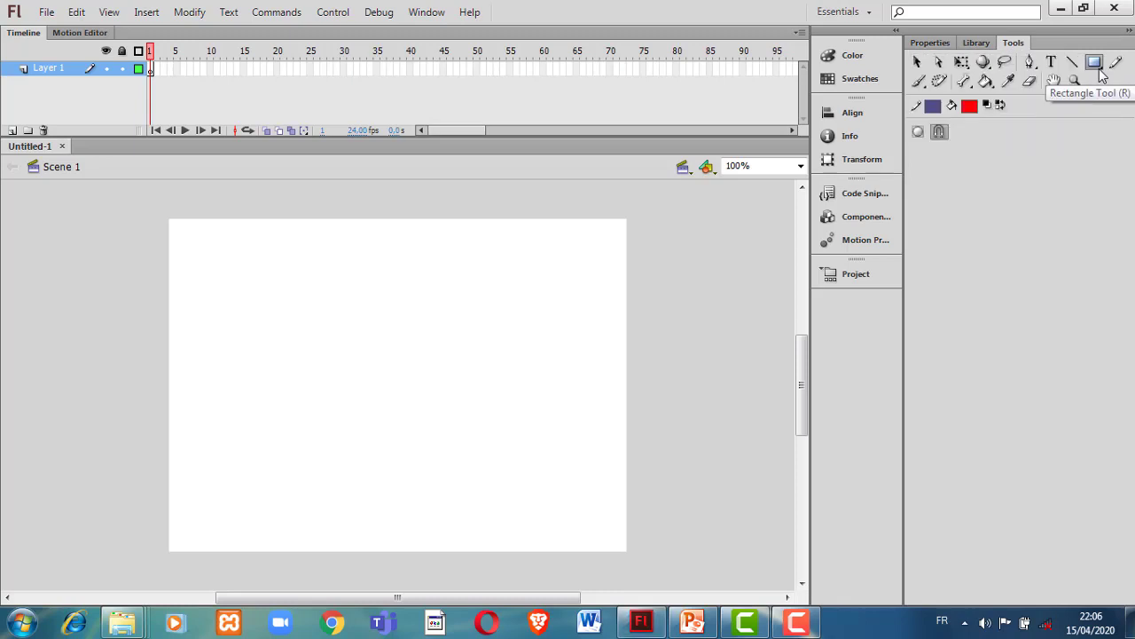
pyautogui.click(1101, 75)
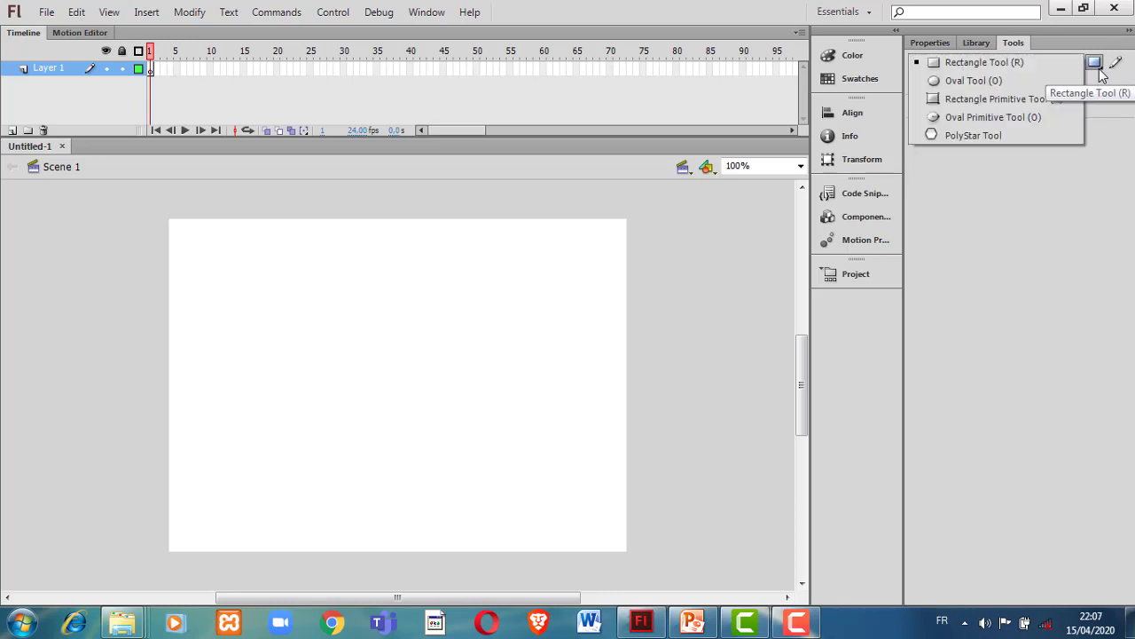
pyautogui.click(1039, 64)
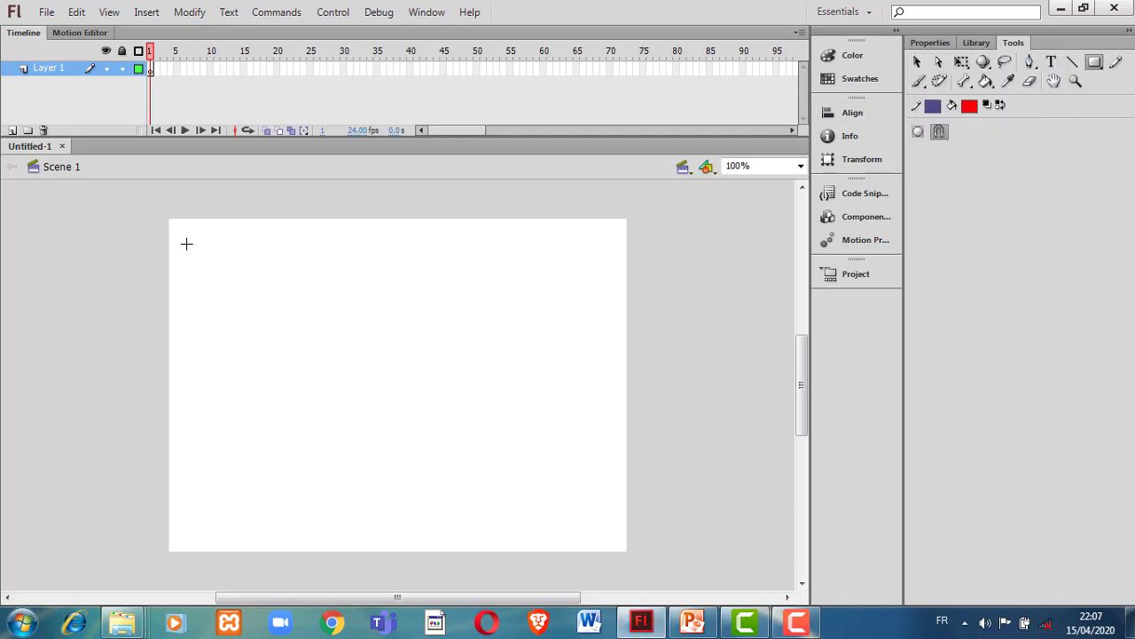
pyautogui.moveTo(186, 244); pyautogui.dragTo(292, 335)
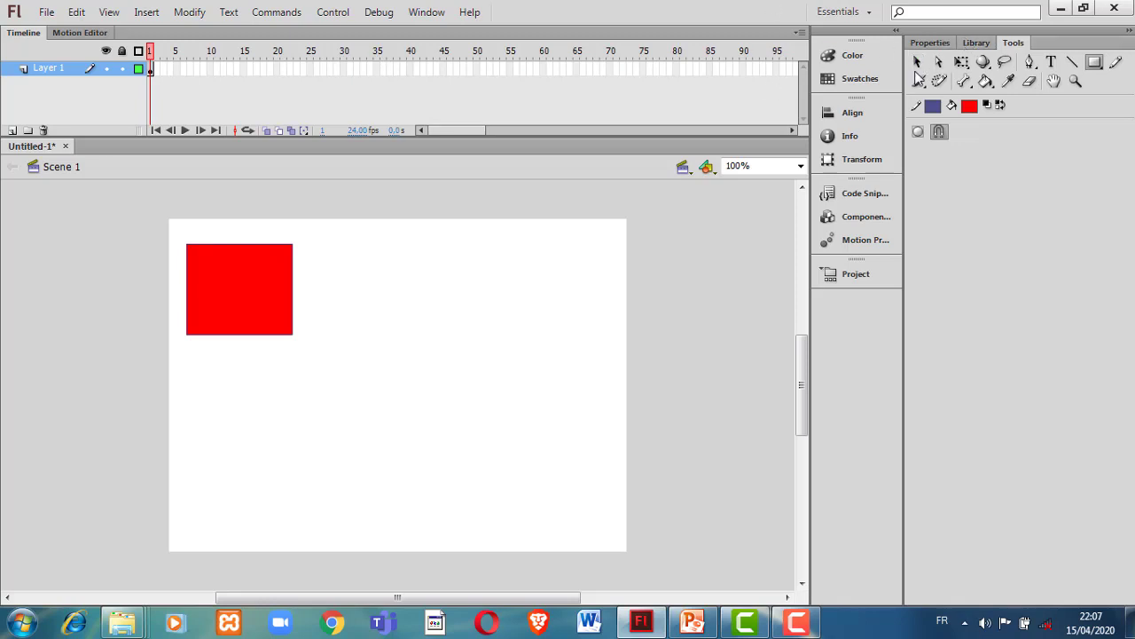
# - Give the whole rectangle a 0.10 stroke in blue-violet and a yellow-orange #FFCC00 fill
pyautogui.click(918, 63)
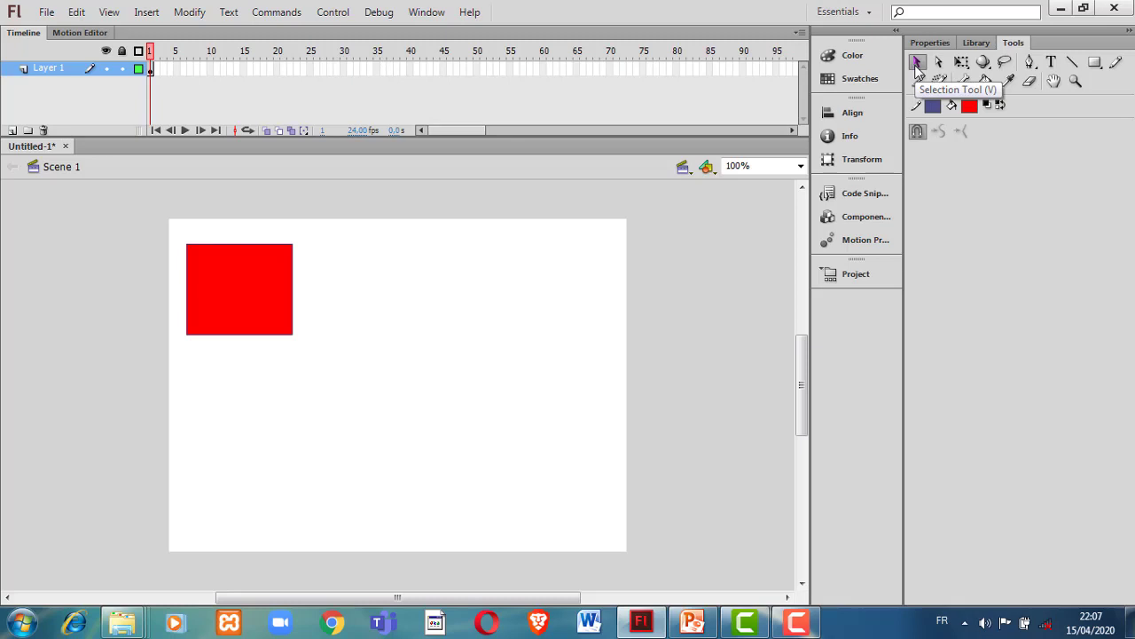
pyautogui.doubleClick(251, 285)
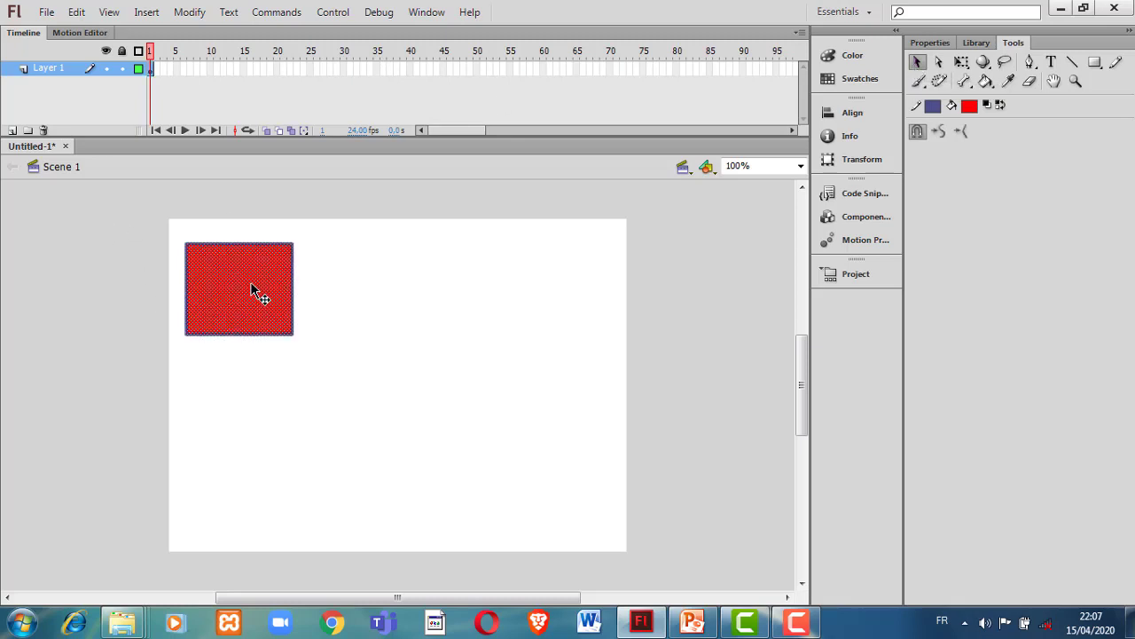
pyautogui.click(930, 43)
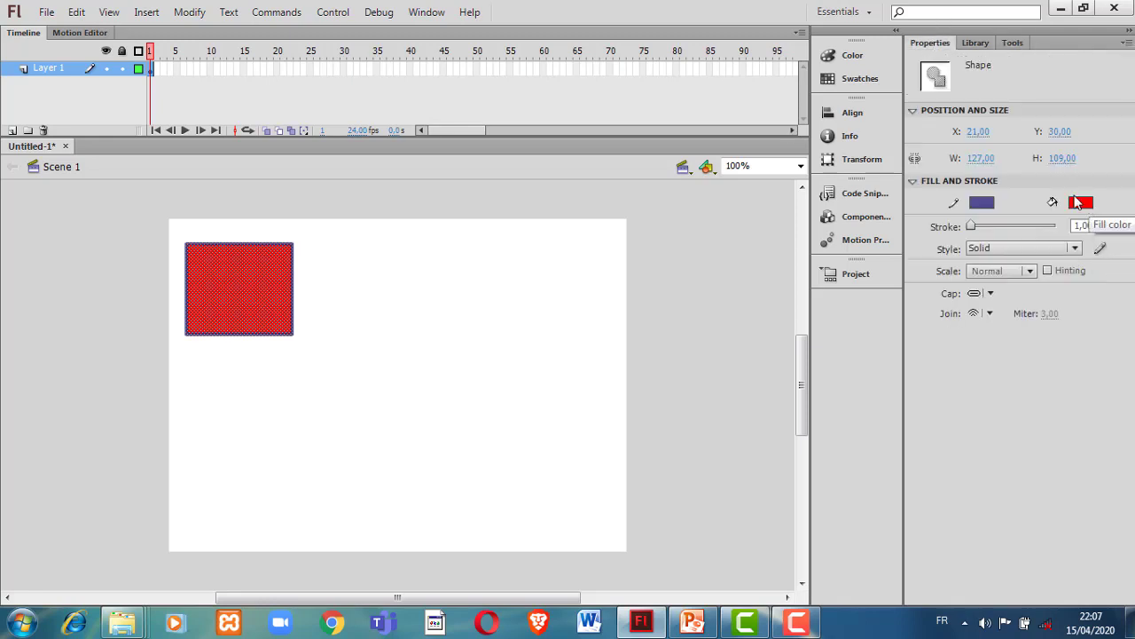
pyautogui.moveTo(971, 227)
pyautogui.mouseDown()
pyautogui.moveTo(1006, 228)
pyautogui.moveTo(969, 229)
pyautogui.mouseUp()
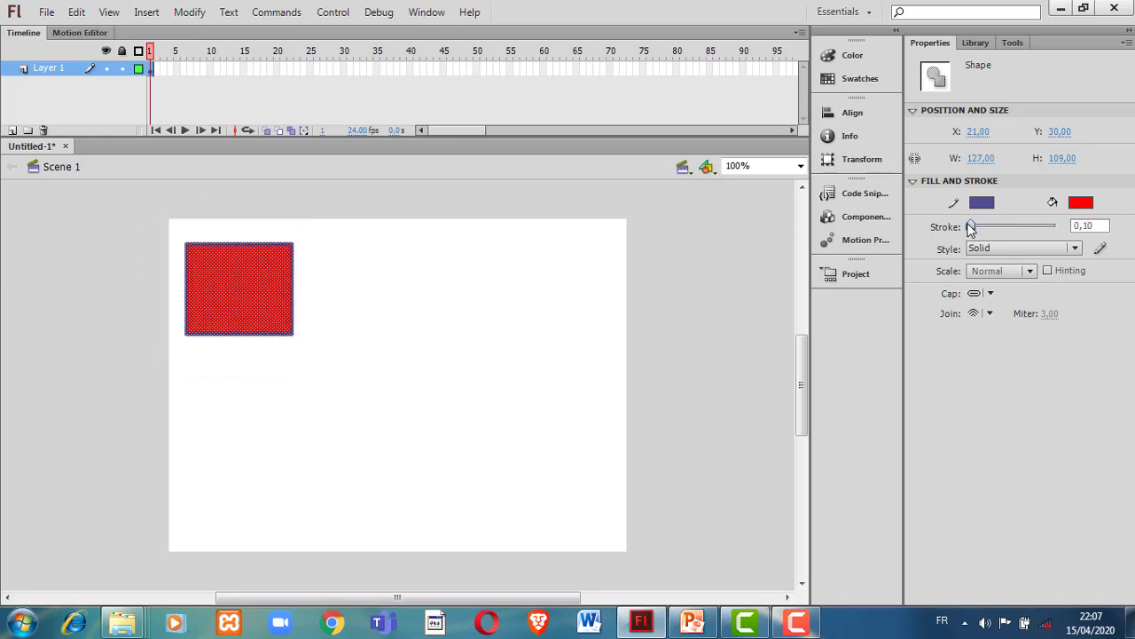
pyautogui.click(1082, 204)
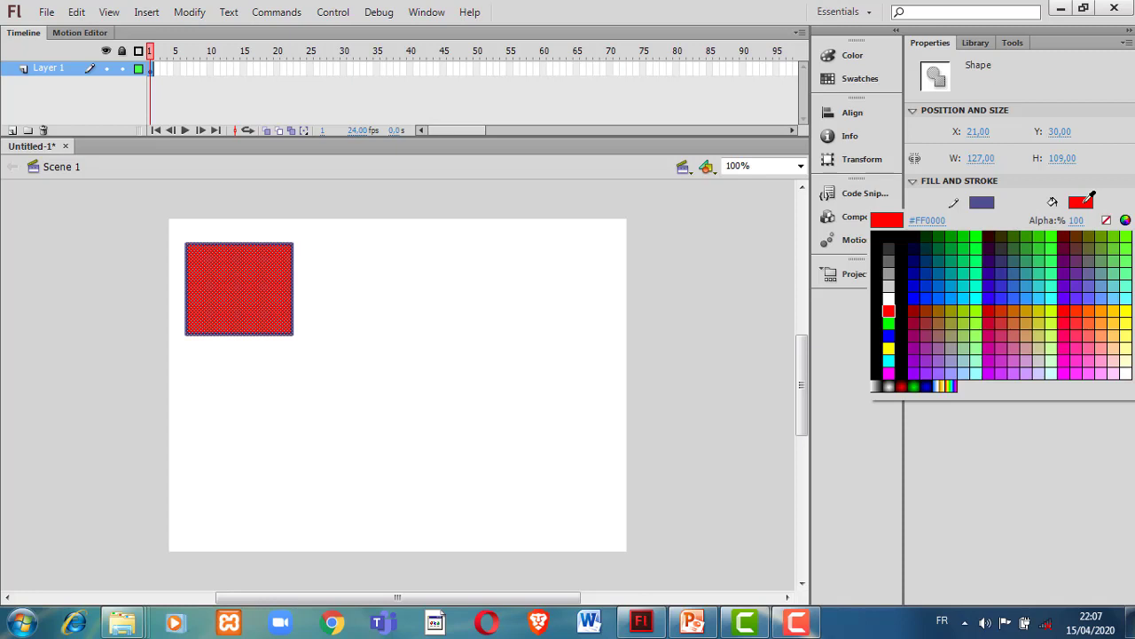
pyautogui.click(1119, 309)
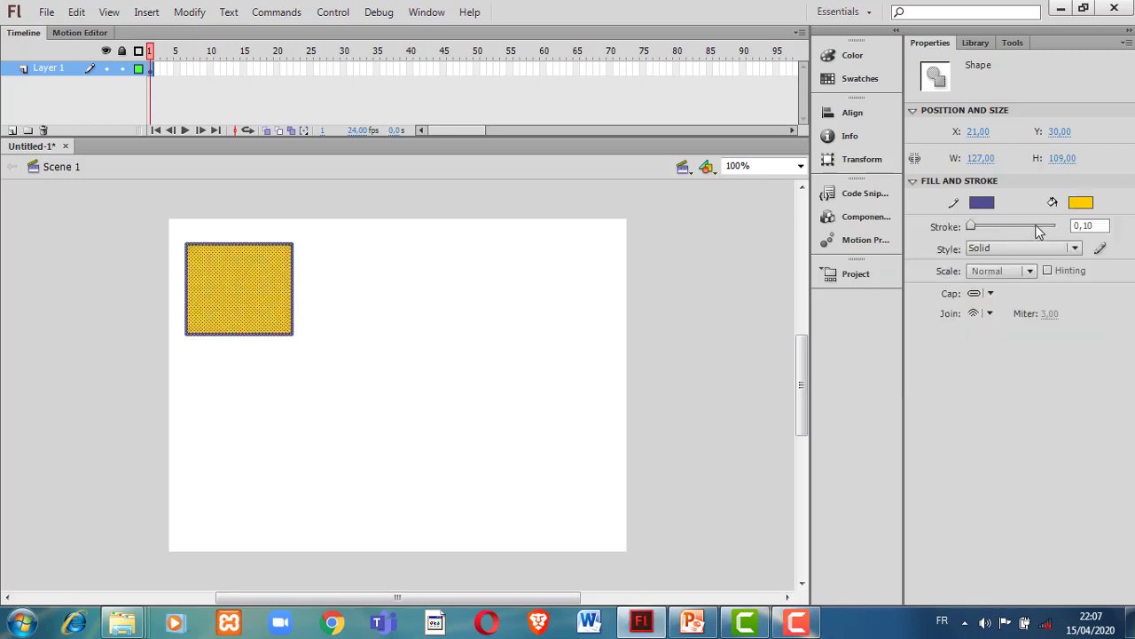
pyautogui.click(983, 203)
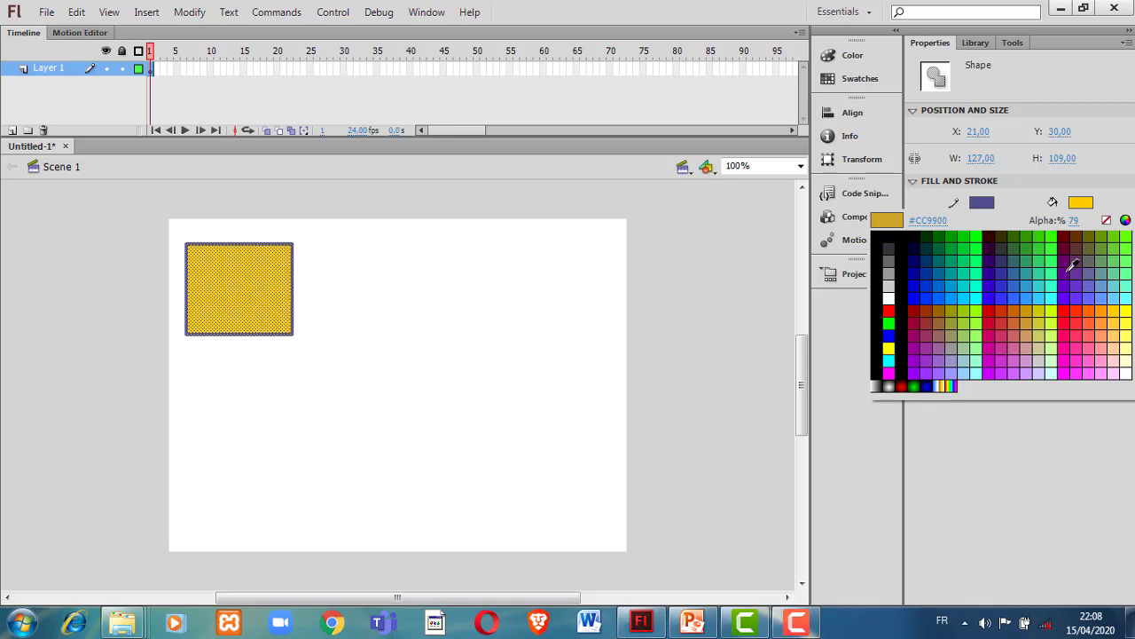
pyautogui.click(994, 291)
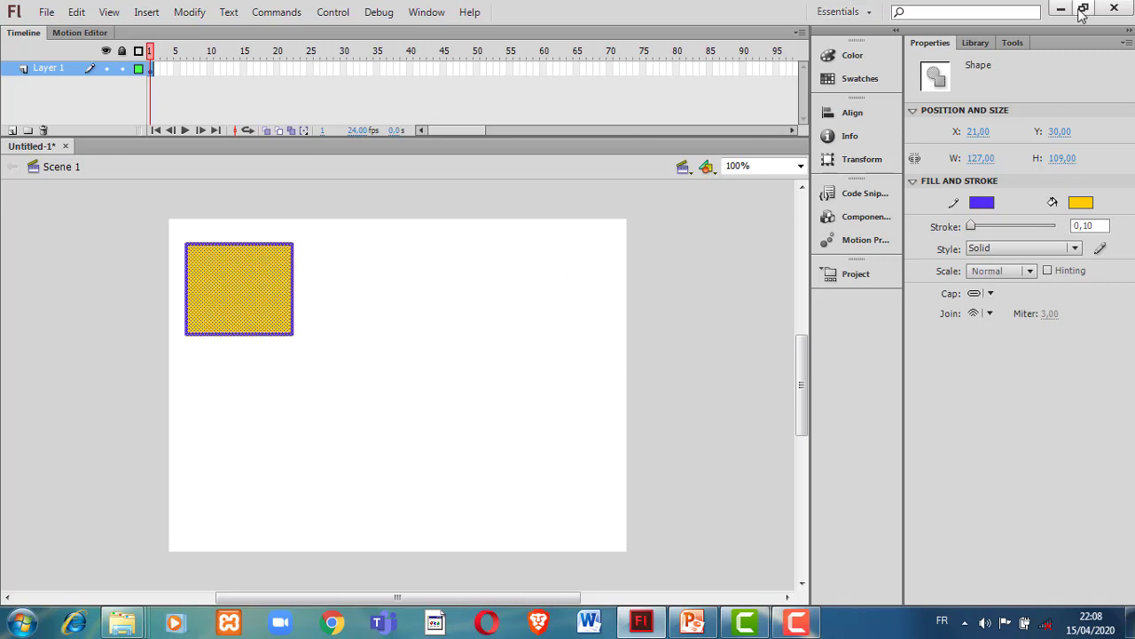
# - Insert a blank keyframe at frame 60 of Layer 1
pyautogui.click(1014, 42)
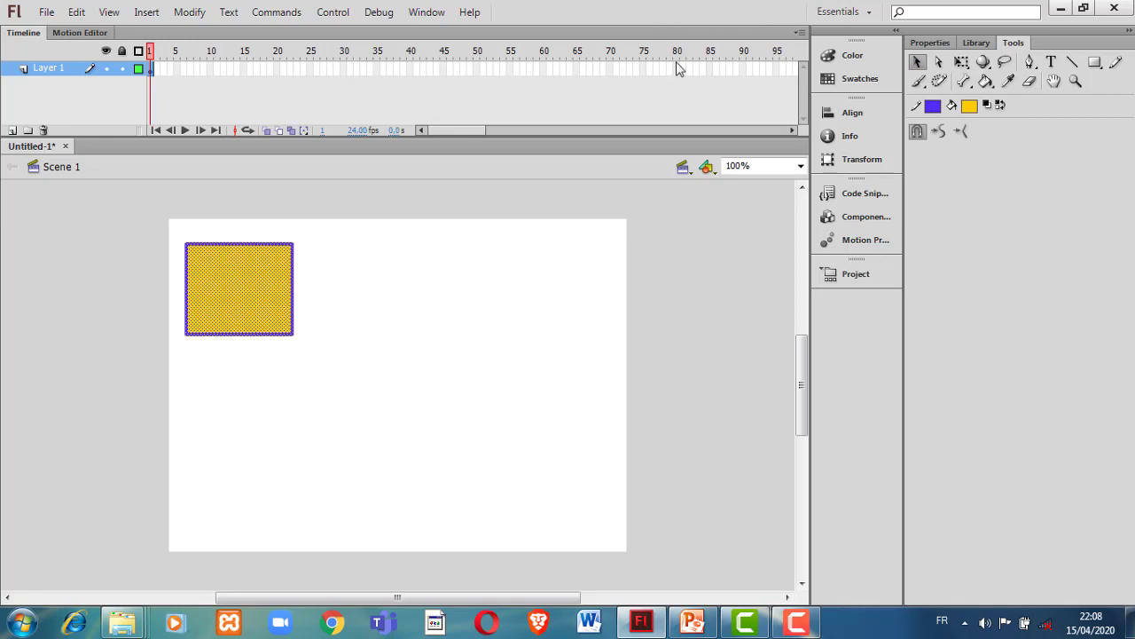
pyautogui.click(544, 69)
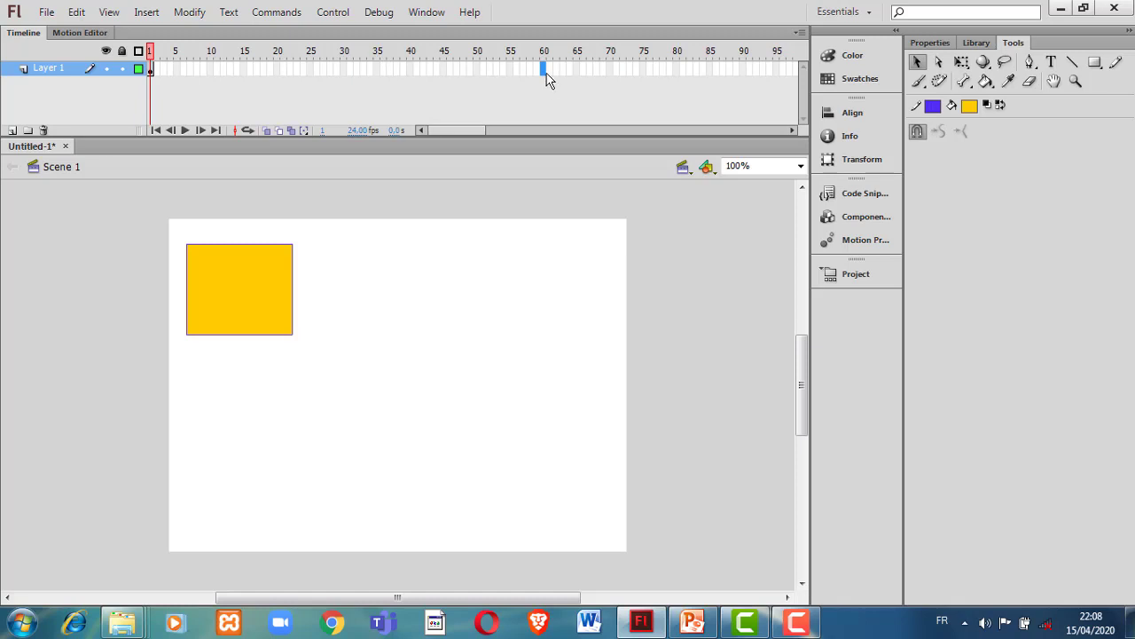
pyautogui.rightClick(547, 80)
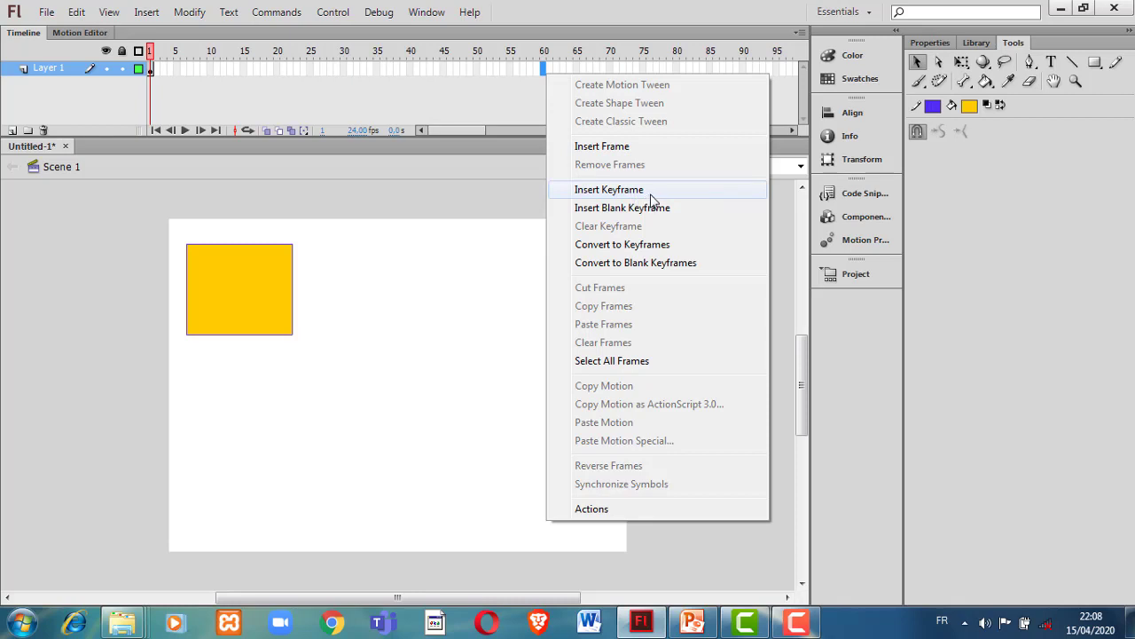
pyautogui.click(457, 257)
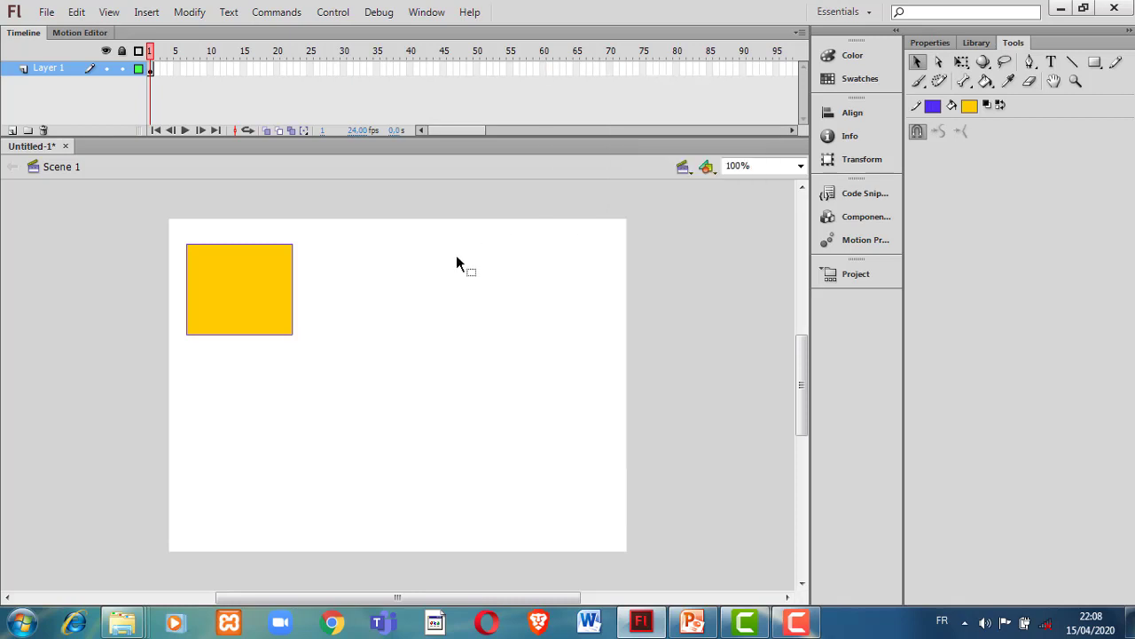
pyautogui.click(545, 68)
pyautogui.press('F7')
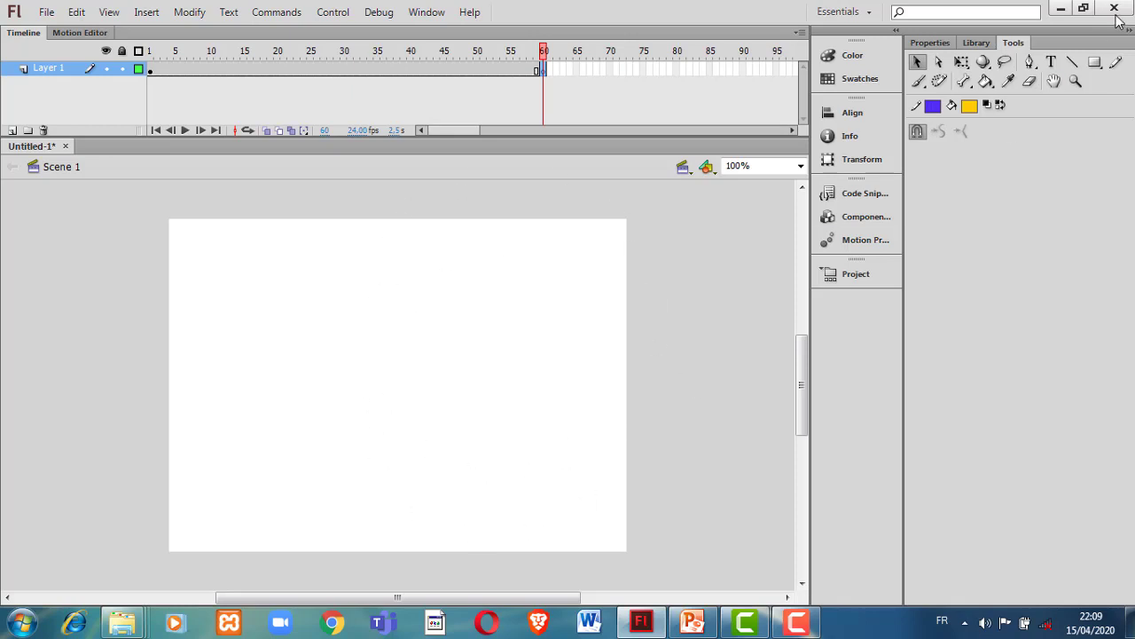
# - Draw a circle about 112.5 px in diameter with the Oval Tool near the stage's lower-right corner on frame 60
pyautogui.click(1094, 62)
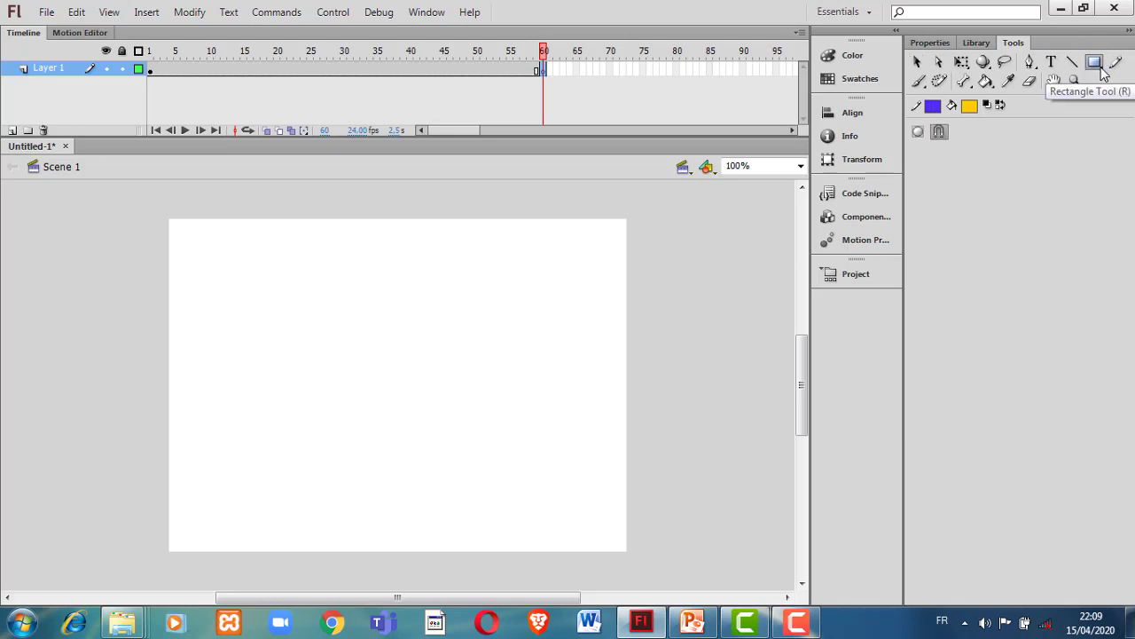
pyautogui.click(1099, 67)
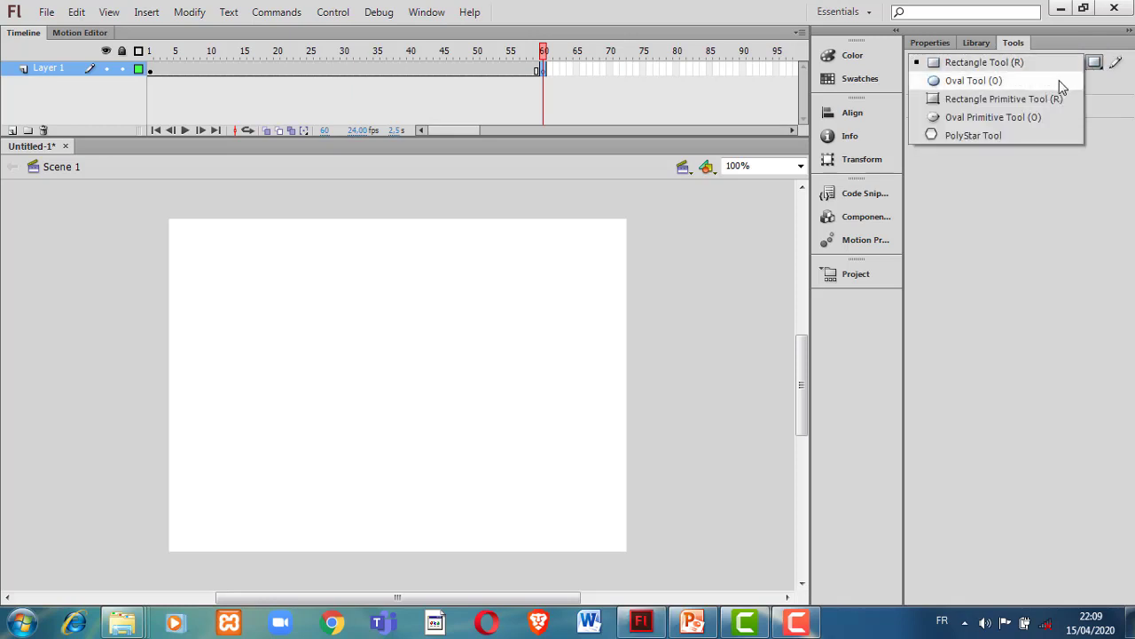
pyautogui.click(1058, 80)
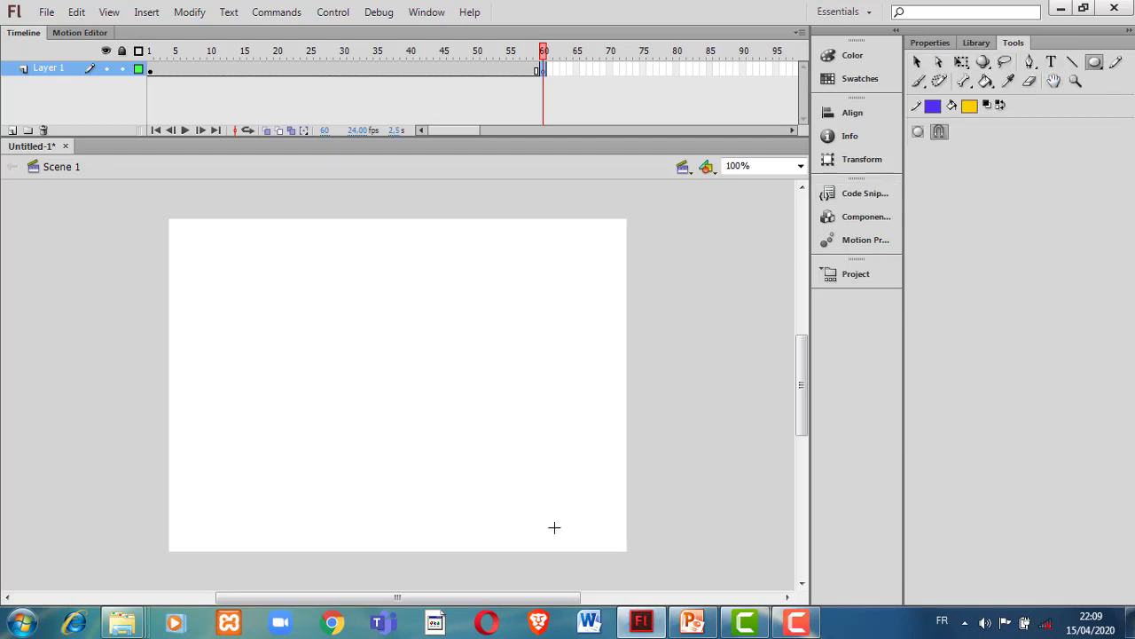
pyautogui.moveTo(600, 433); pyautogui.dragTo(505, 527)
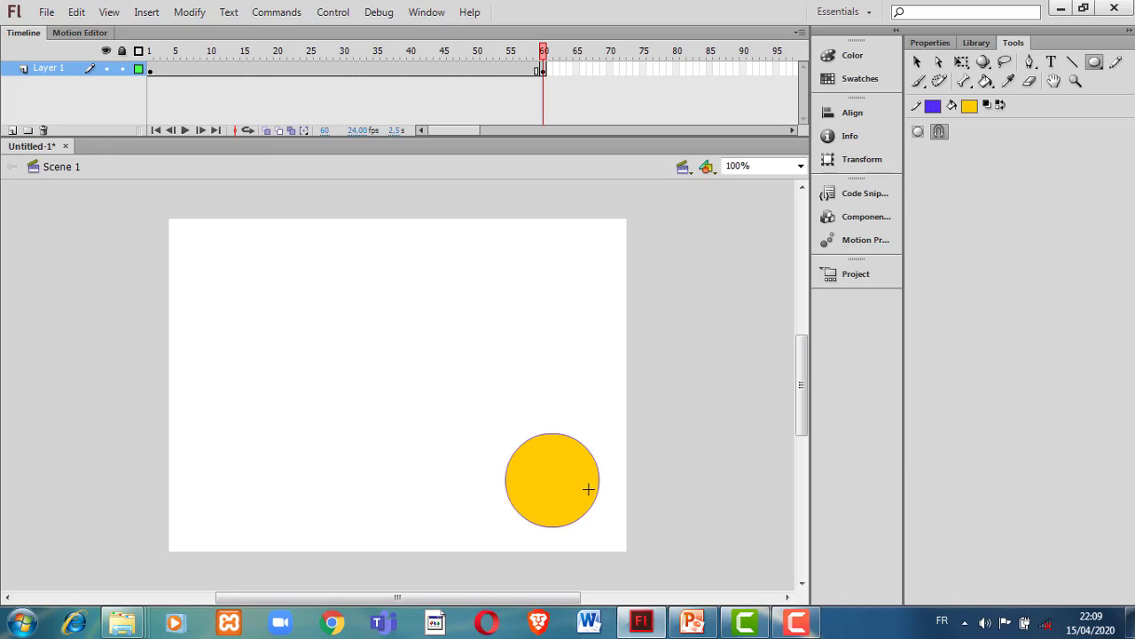
# - Select the whole circle on frame 60 and change its fill to red-orange
pyautogui.click(917, 62)
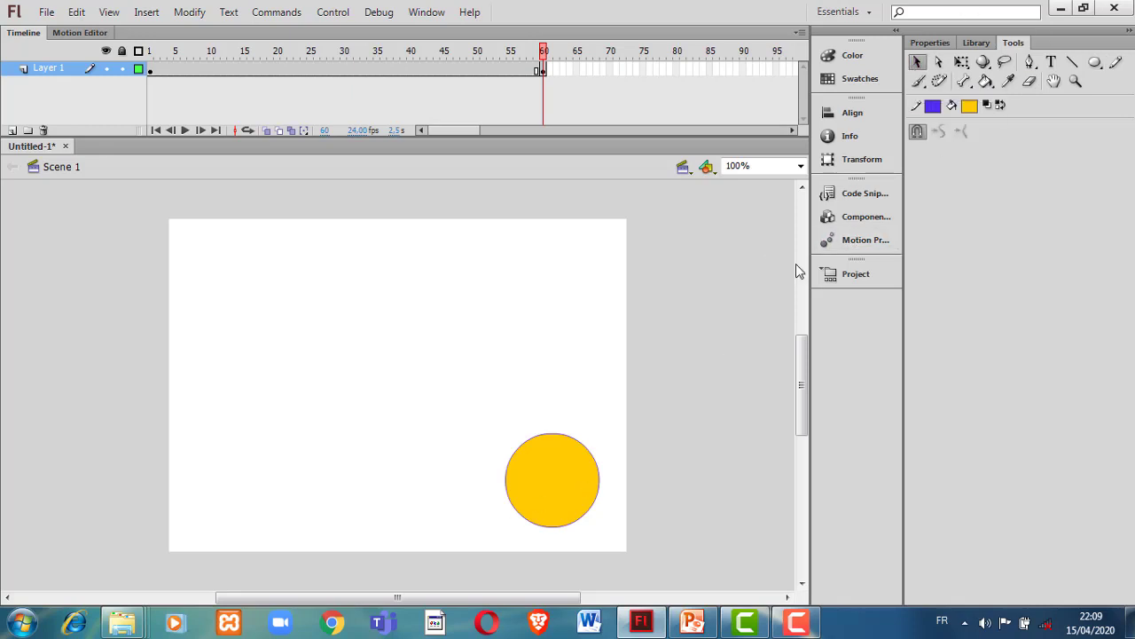
pyautogui.doubleClick(575, 462)
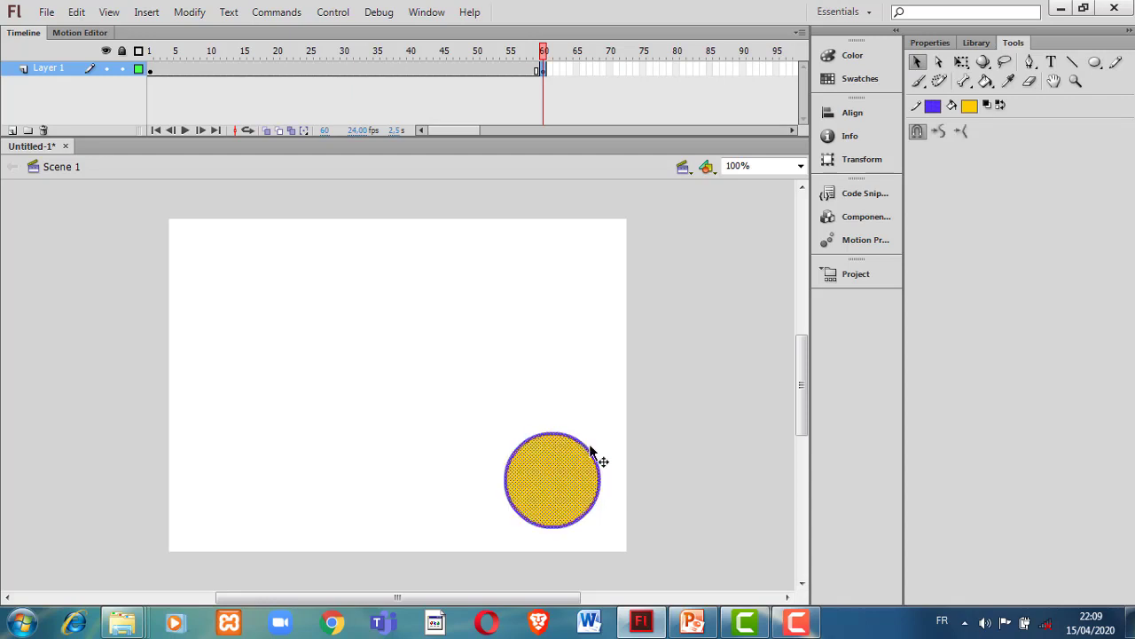
pyautogui.click(940, 45)
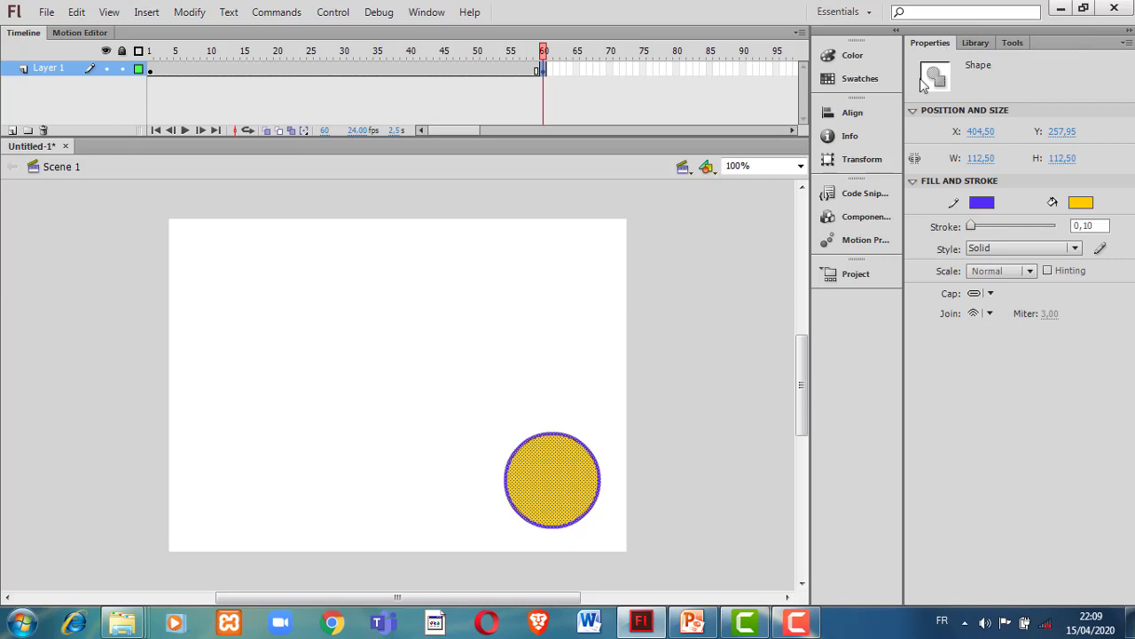
pyautogui.click(1082, 203)
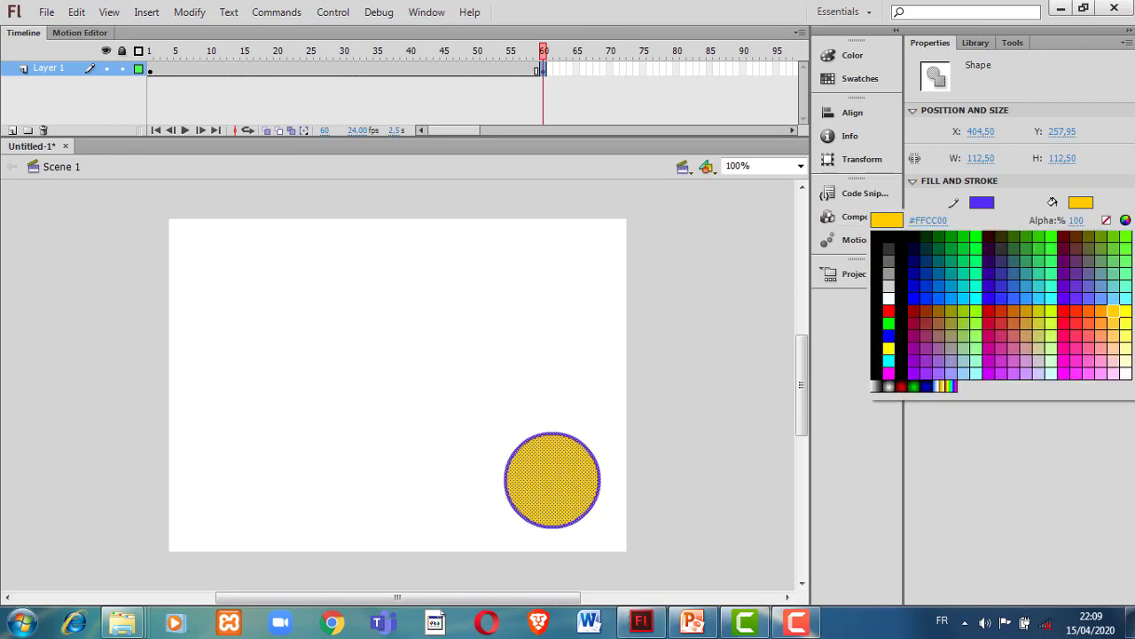
pyautogui.click(1082, 309)
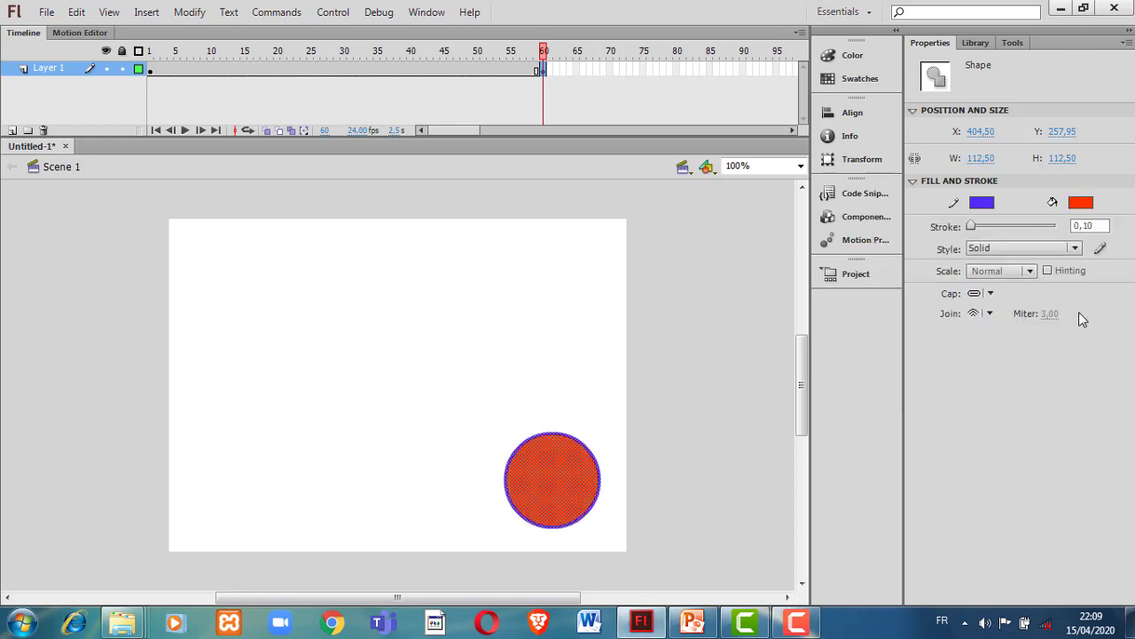
# - Create a shape tween on Layer 1 between the rectangle keyframe at frame 1 and the circle keyframe at frame 60
pyautogui.moveTo(539, 68); pyautogui.dragTo(149, 53)
pyautogui.click(536, 53)
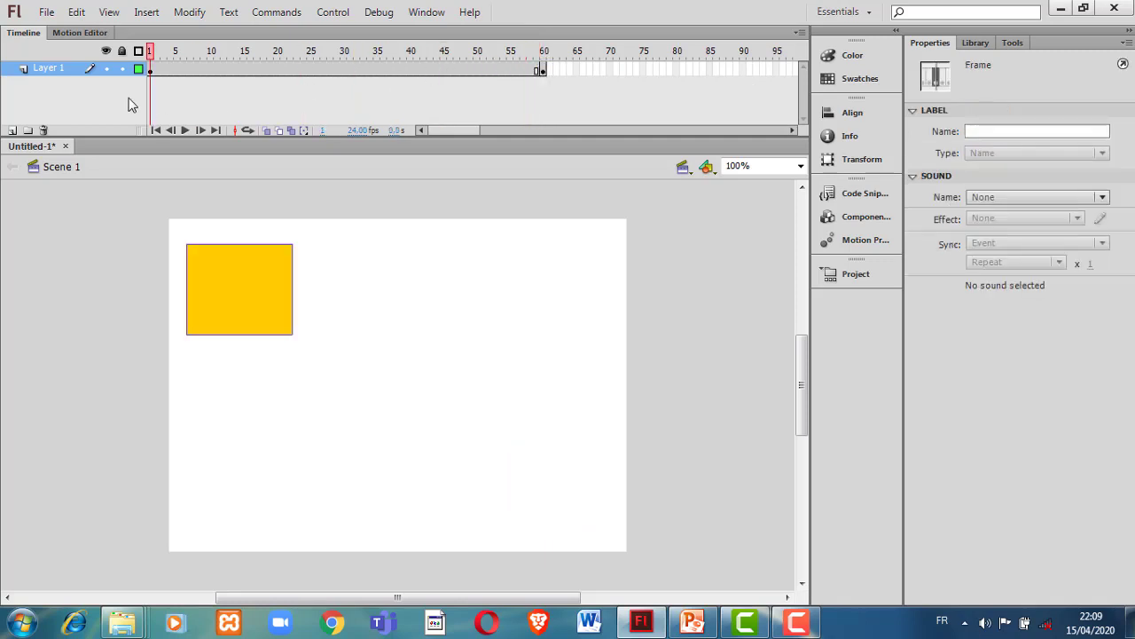
pyautogui.moveTo(129, 105); pyautogui.dragTo(550, 122)
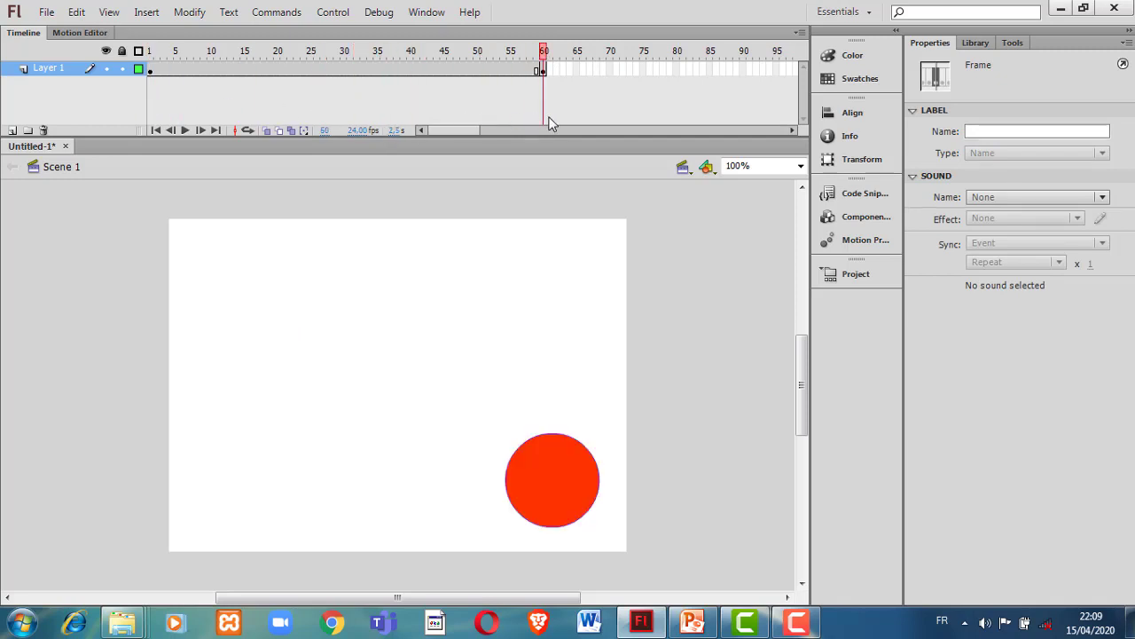
pyautogui.click(550, 122)
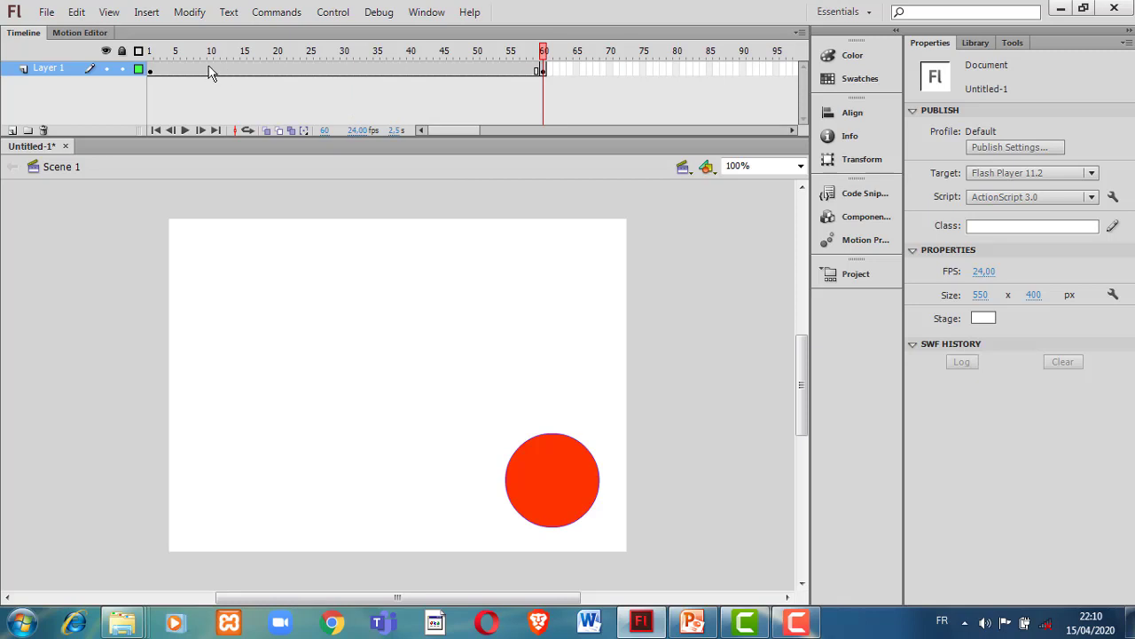
pyautogui.click(344, 70)
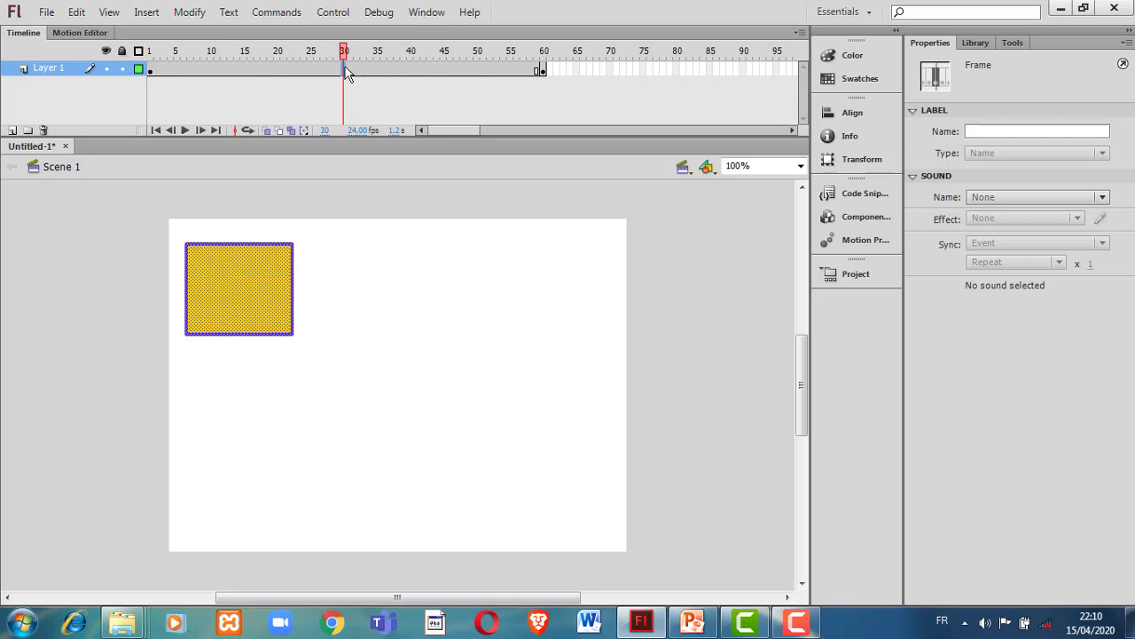
pyautogui.rightClick(347, 73)
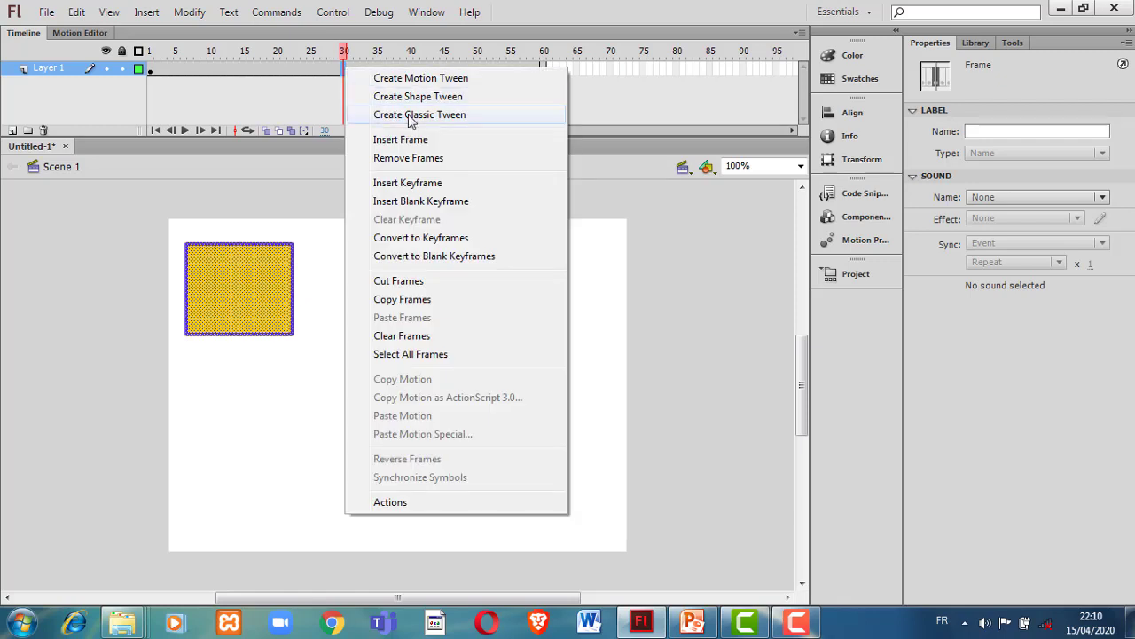
pyautogui.click(474, 97)
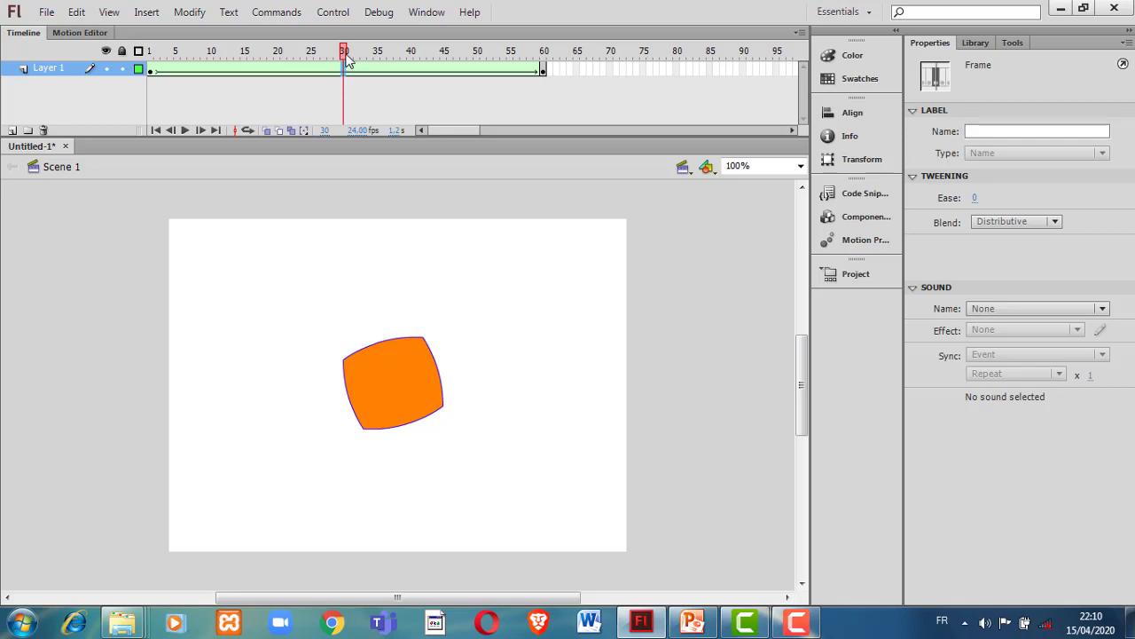
# - Scrub the shape tween through to frame 60 and test the movie in a maximized preview window
pyautogui.moveTo(348, 58); pyautogui.dragTo(549, 132)
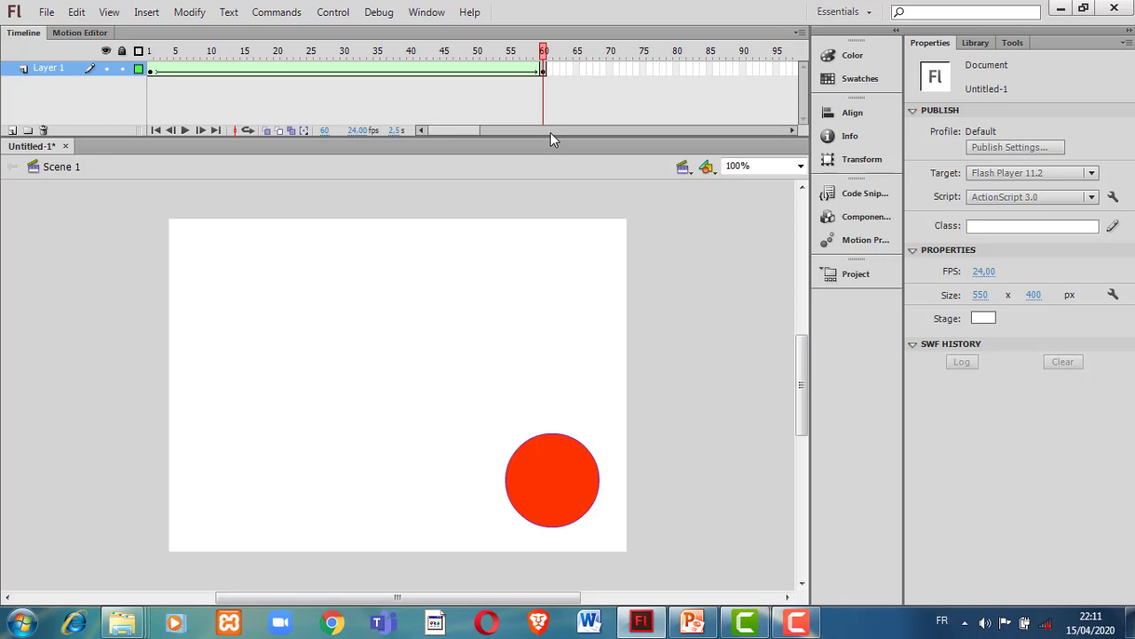
pyautogui.hotkey('ctrl', 'Return')
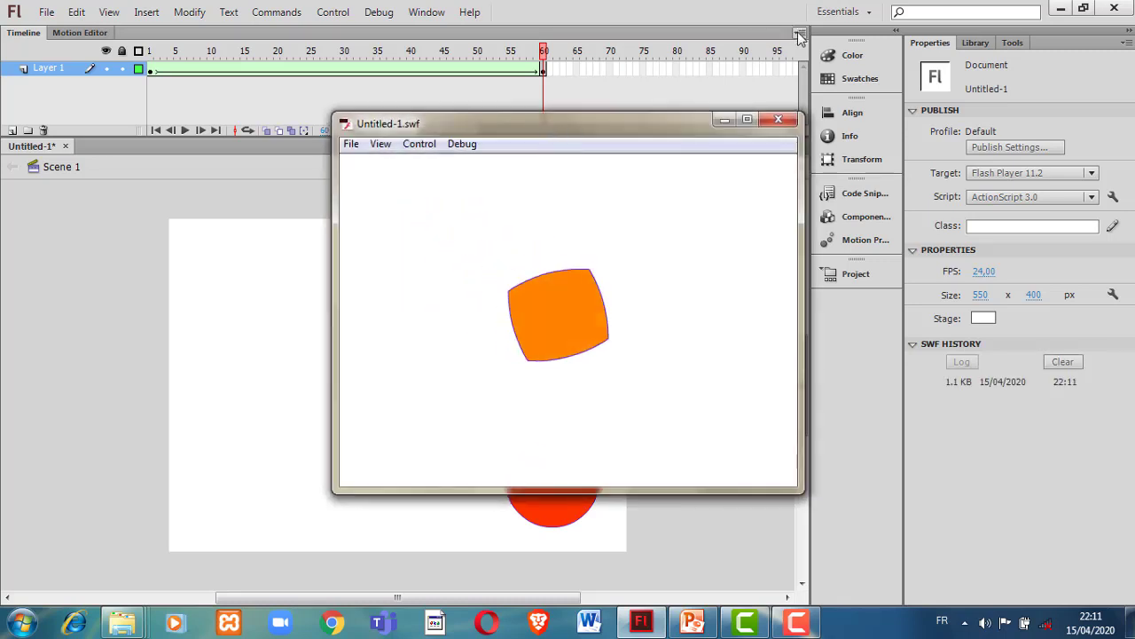
pyautogui.click(747, 119)
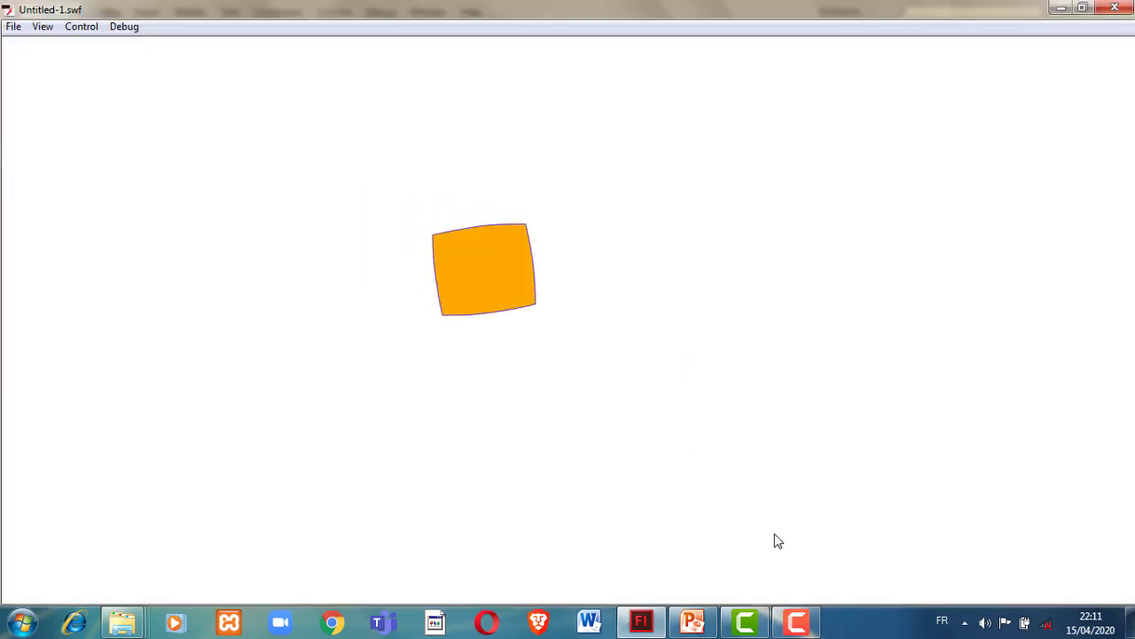